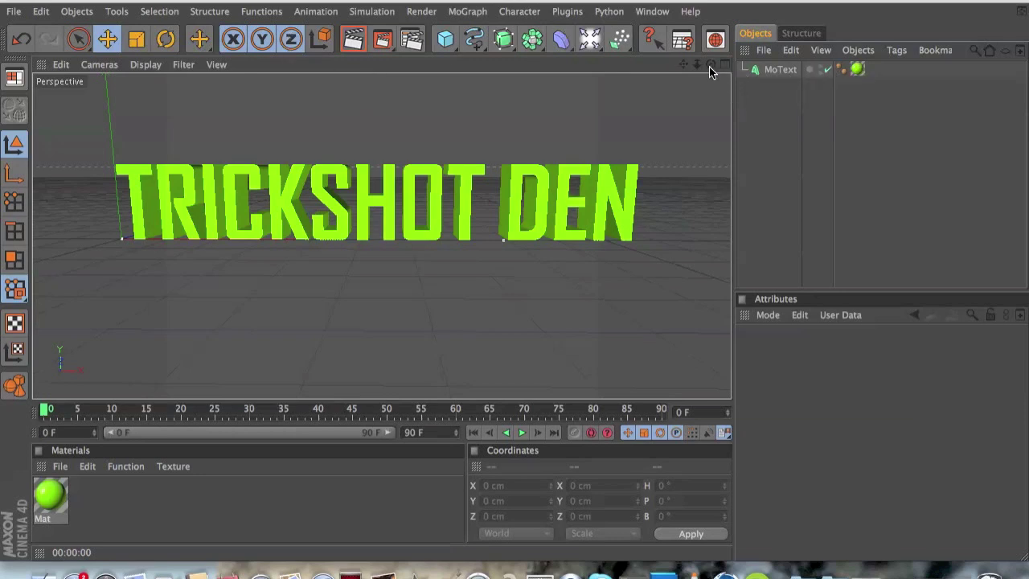
Review the reflection settings and available texture shaders of the green material used on the MoText.
{"action": "mouse_move", "coordinate": [710, 64]}
{"action": "left_mouse_down"}
{"action": "mouse_move", "coordinate": [726, 64]}
{"action": "mouse_move", "coordinate": [671, 66]}
{"action": "mouse_move", "coordinate": [747, 72]}
{"action": "mouse_move", "coordinate": [689, 71]}
{"action": "mouse_move", "coordinate": [679, 100]}
{"action": "mouse_move", "coordinate": [690, 71]}
{"action": "mouse_move", "coordinate": [725, 69]}
{"action": "mouse_move", "coordinate": [695, 69]}
{"action": "left_mouse_up"}
{"action": "left_click", "coordinate": [779, 72]}
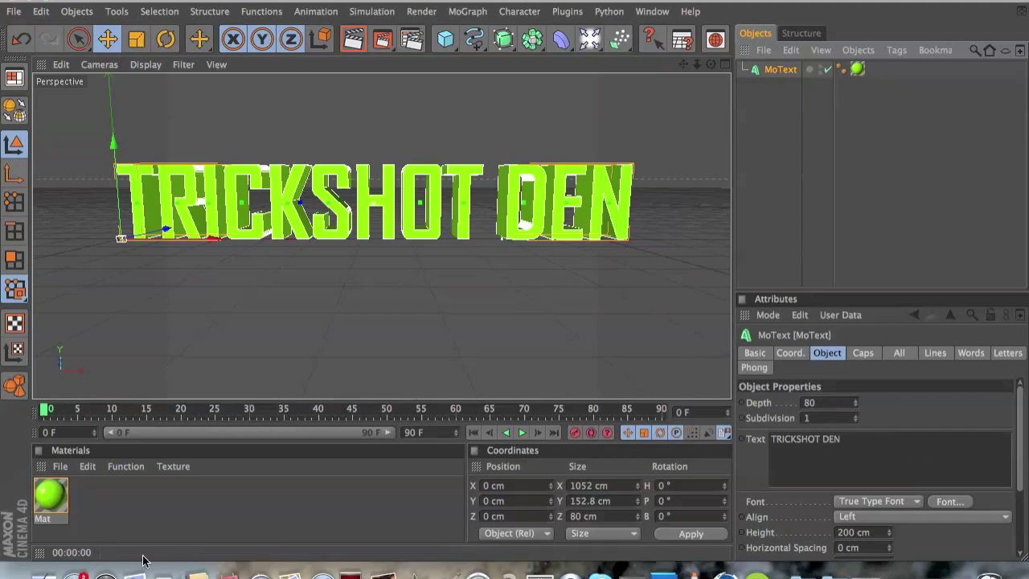
{"action": "double_click", "coordinate": [50, 497]}
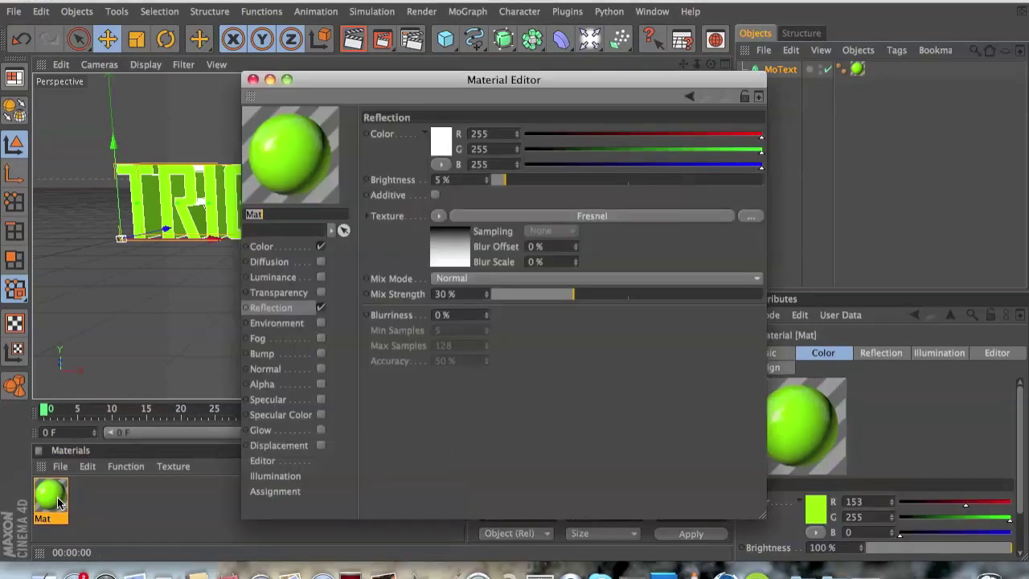
{"action": "left_click", "coordinate": [289, 305]}
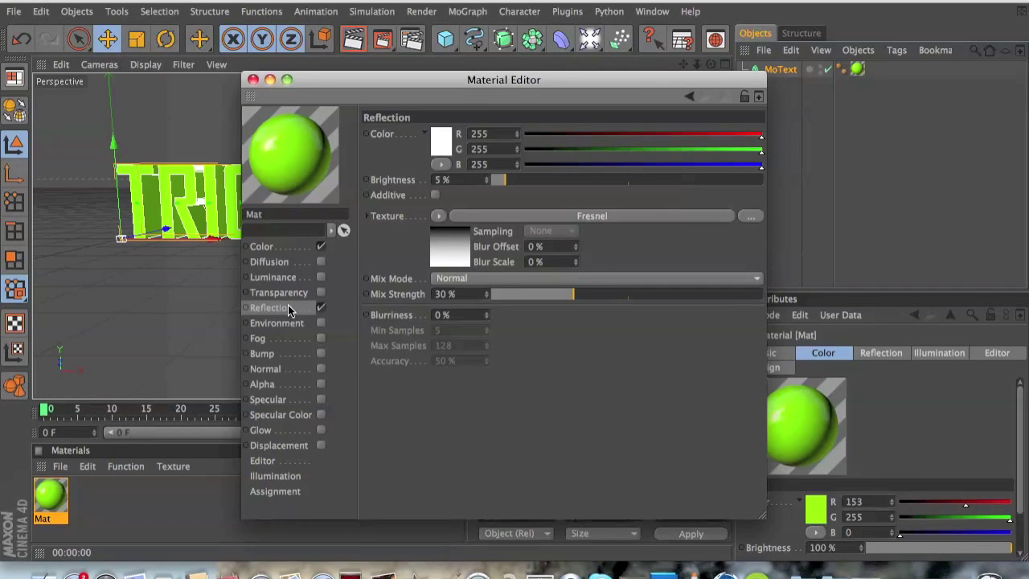
{"action": "left_click", "coordinate": [438, 216]}
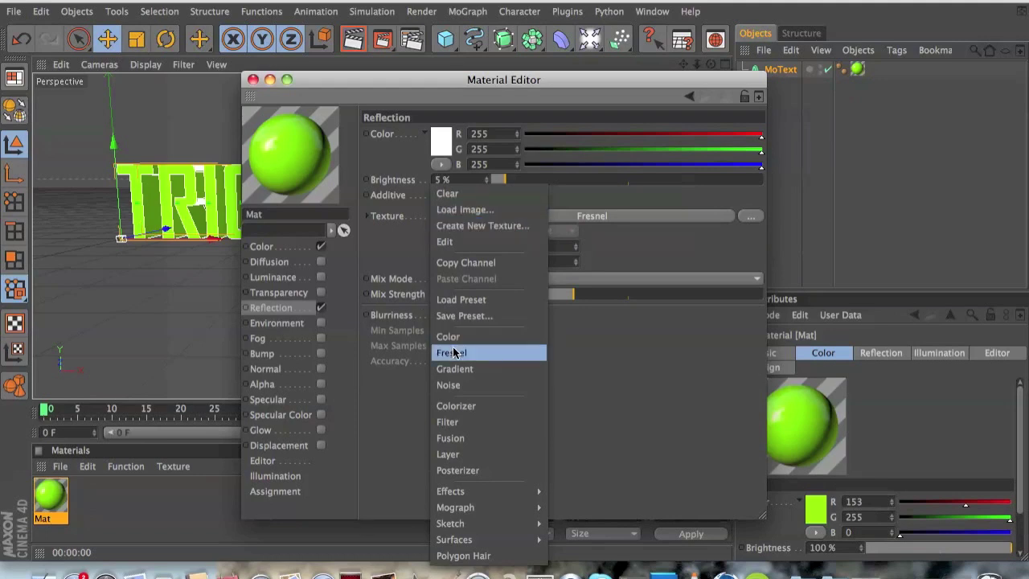
{"action": "left_click", "coordinate": [390, 317]}
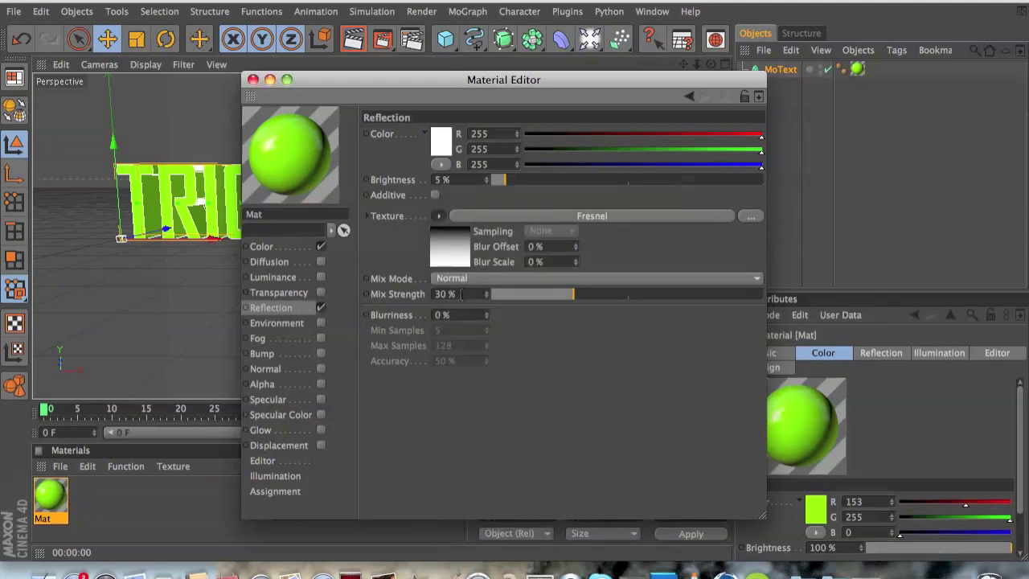
{"action": "left_click", "coordinate": [254, 80]}
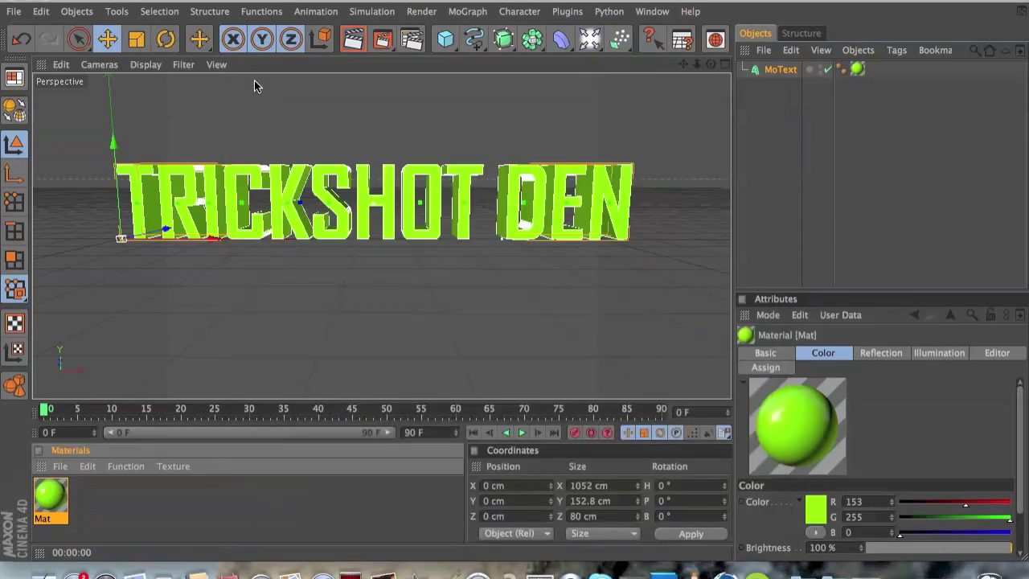
Add a plane, set its height to 215 cm, and move it to about 52 cm on Z at the start of the text.
{"action": "left_click_drag", "start_coordinate": [448, 41], "coordinate": [553, 72]}
{"action": "left_click", "coordinate": [579, 83]}
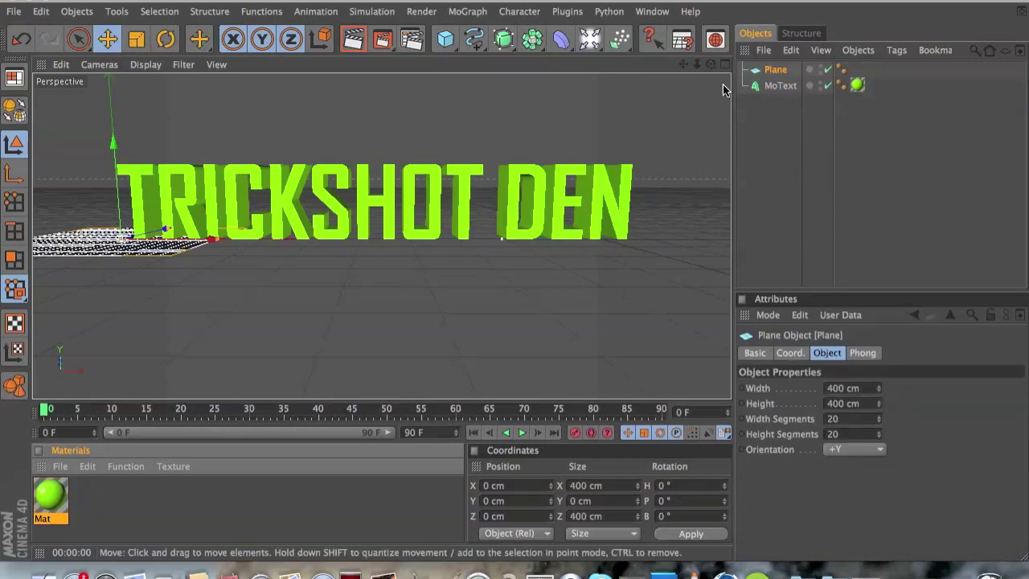
{"action": "left_click_drag", "start_coordinate": [711, 65], "coordinate": [759, 164]}
{"action": "left_click_drag", "start_coordinate": [120, 238], "coordinate": [728, 121], "text": "alt"}
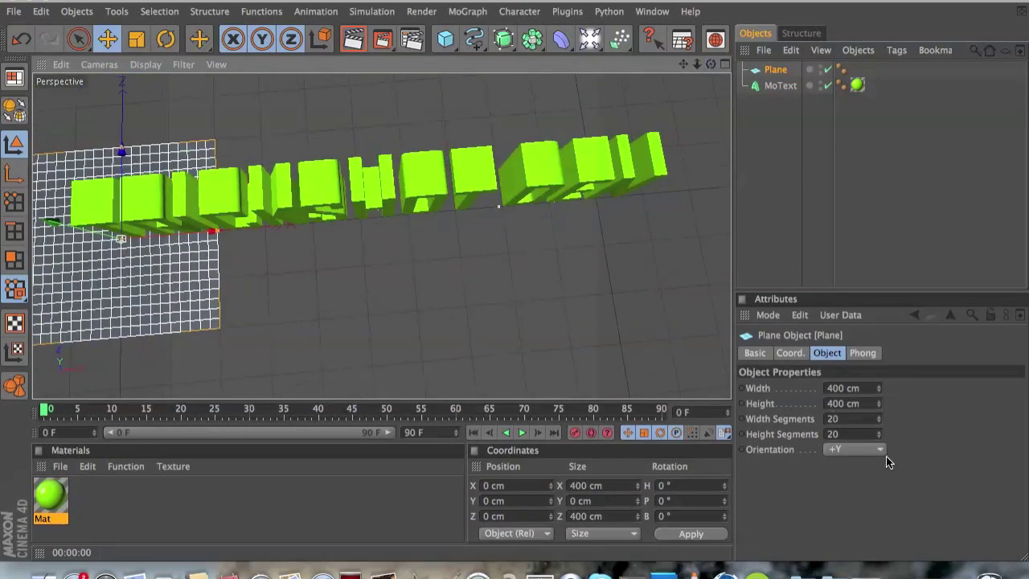
{"action": "left_click_drag", "start_coordinate": [877, 407], "coordinate": [878, 445]}
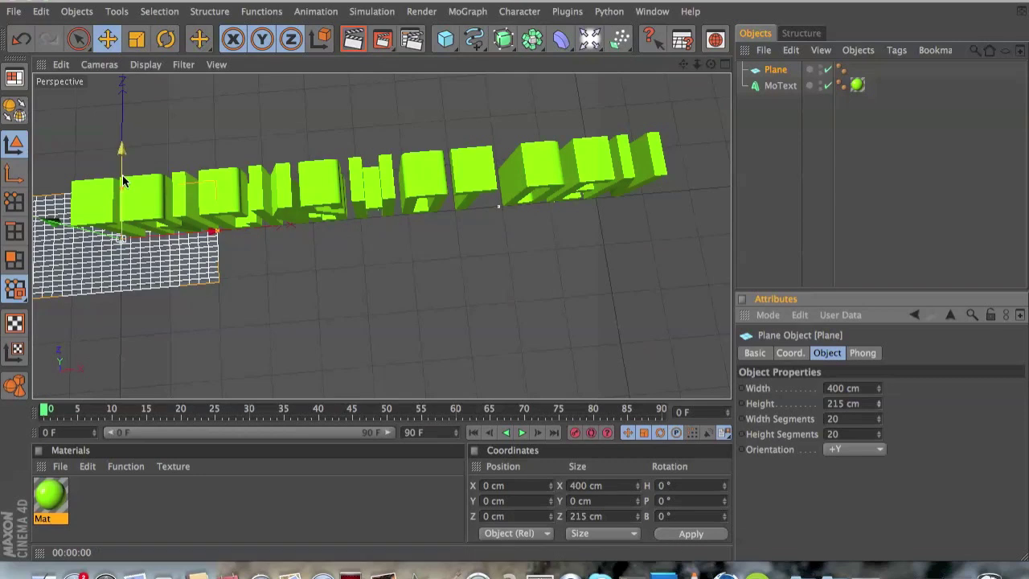
{"action": "left_click_drag", "start_coordinate": [124, 184], "coordinate": [125, 160]}
Duplicate the plane by copy and paste, and move the copy to about 1055 cm on X at the end of the text.
{"action": "left_click", "coordinate": [788, 71]}
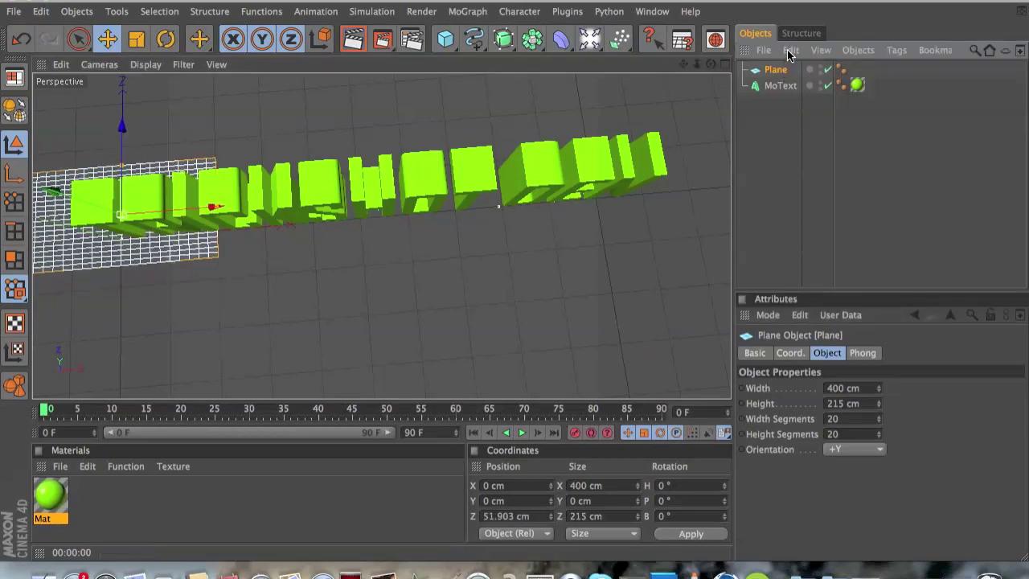
{"action": "left_click", "coordinate": [791, 50]}
{"action": "left_click", "coordinate": [810, 128]}
{"action": "left_click", "coordinate": [790, 50]}
{"action": "left_click", "coordinate": [813, 141]}
{"action": "left_click_drag", "start_coordinate": [210, 213], "coordinate": [709, 165]}
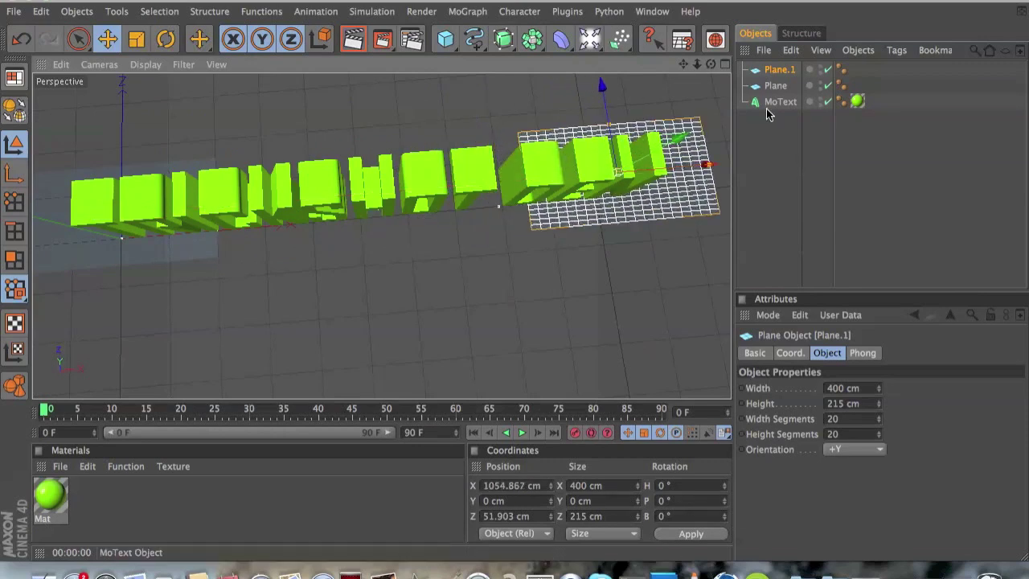
Bank the plane copy to about 45.7° and the original plane to about -45.7° so they face the text.
{"action": "left_click_drag", "start_coordinate": [710, 64], "coordinate": [710, 3]}
{"action": "left_click_drag", "start_coordinate": [683, 65], "coordinate": [661, 124]}
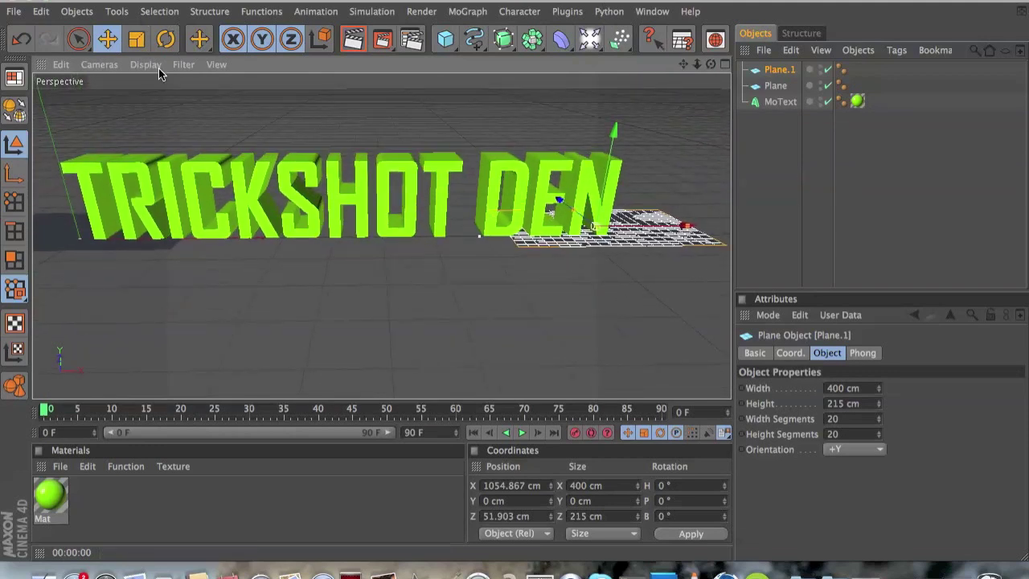
{"action": "left_click", "coordinate": [165, 40]}
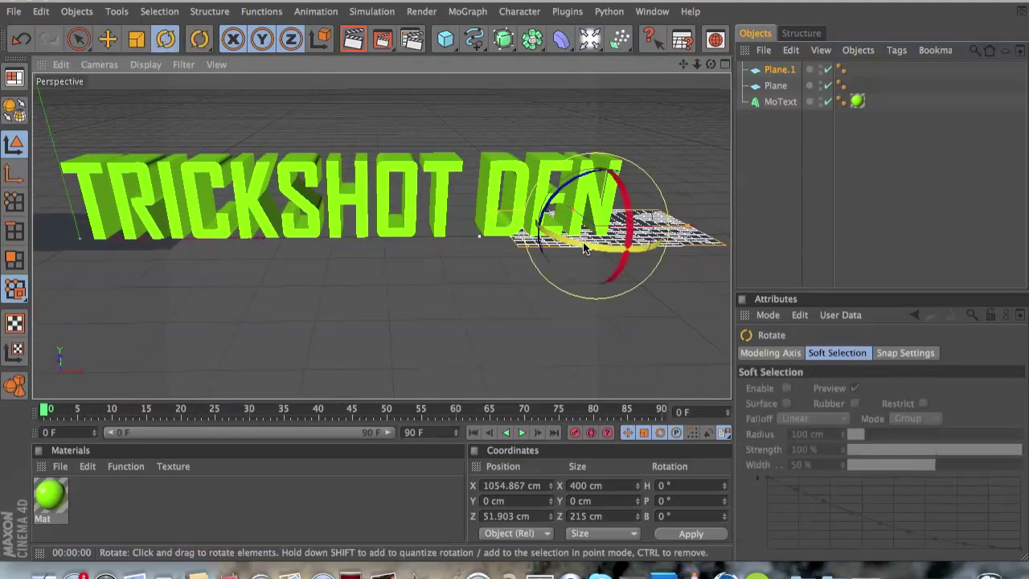
{"action": "left_click_drag", "start_coordinate": [628, 178], "coordinate": [651, 215]}
{"action": "left_click", "coordinate": [776, 87]}
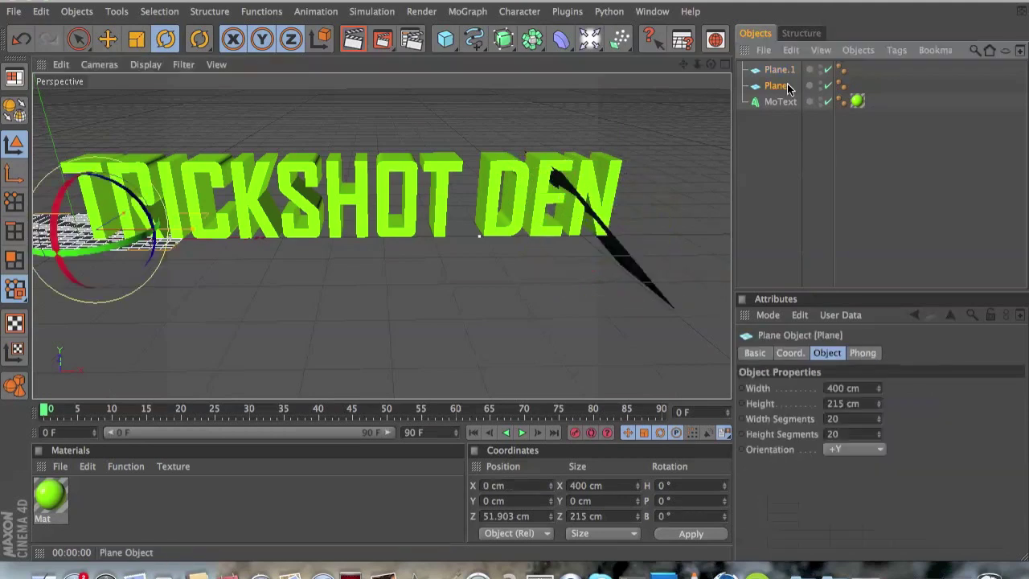
{"action": "left_click_drag", "start_coordinate": [205, 225], "coordinate": [109, 158]}
Raise the original plane to about X 15 cm, Y 209 cm and the copy to about X 1034 cm, Y 198 cm.
{"action": "left_click", "coordinate": [107, 39]}
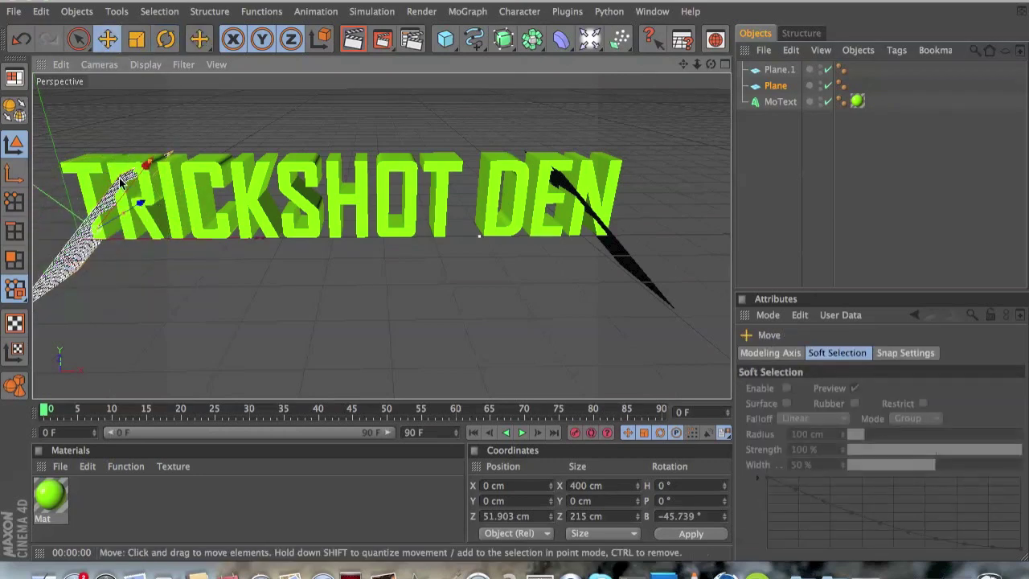
{"action": "left_click_drag", "start_coordinate": [131, 183], "coordinate": [125, 87]}
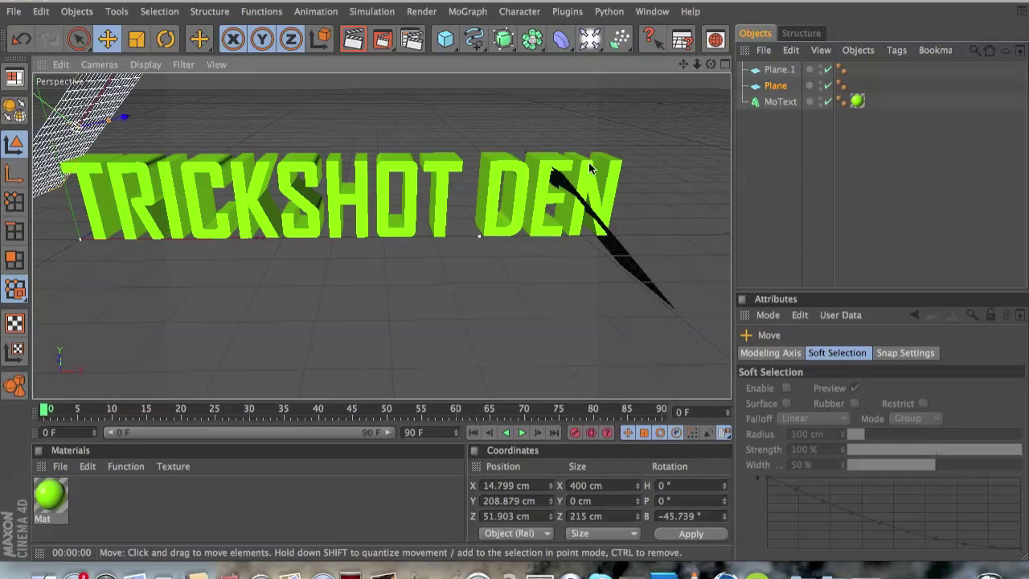
{"action": "left_click", "coordinate": [779, 70]}
{"action": "left_click_drag", "start_coordinate": [540, 253], "coordinate": [560, 211]}
{"action": "left_click_drag", "start_coordinate": [681, 250], "coordinate": [649, 208]}
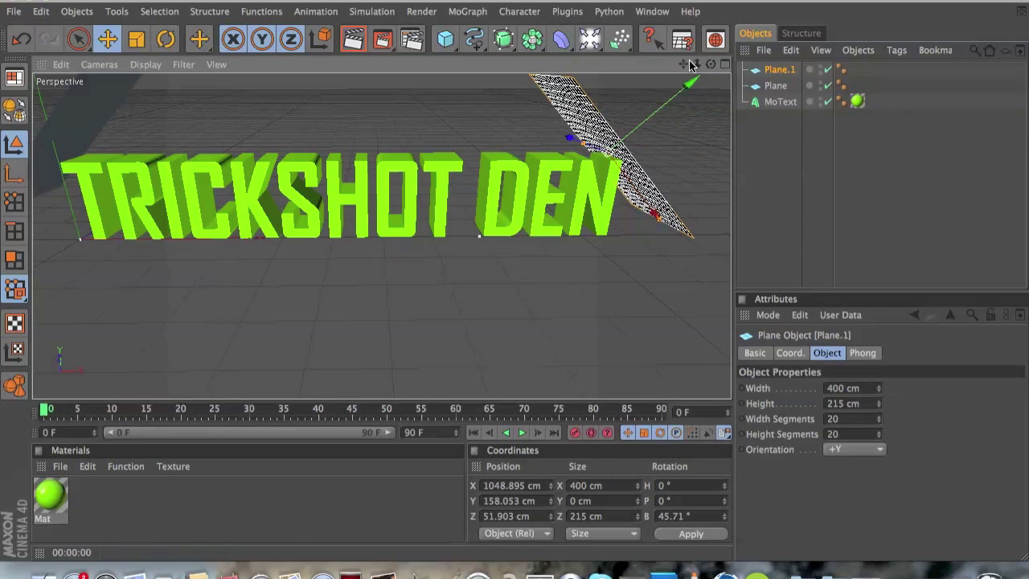
{"action": "left_click_drag", "start_coordinate": [683, 64], "coordinate": [669, 254]}
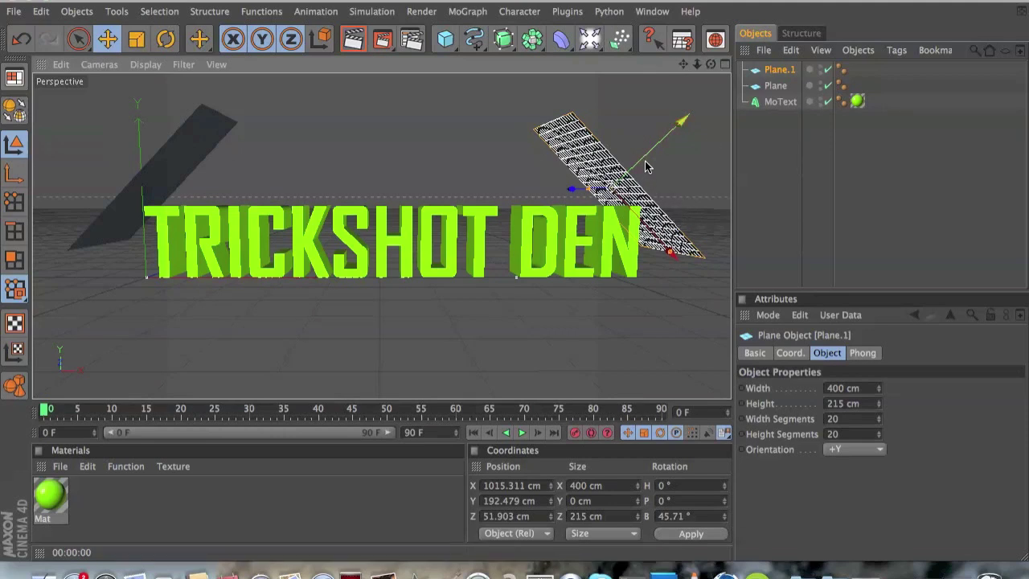
{"action": "left_click_drag", "start_coordinate": [649, 159], "coordinate": [655, 153]}
{"action": "left_click_drag", "start_coordinate": [654, 215], "coordinate": [660, 221]}
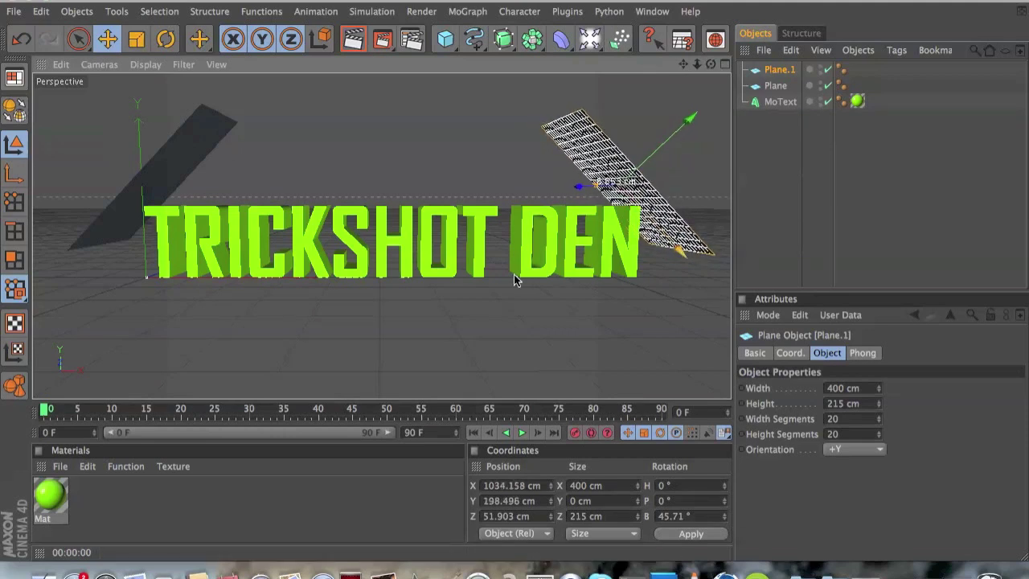
Add a third plane 1473 cm wide and 199 cm high, positioned at about 48 cm on Z.
{"action": "left_click", "coordinate": [448, 42]}
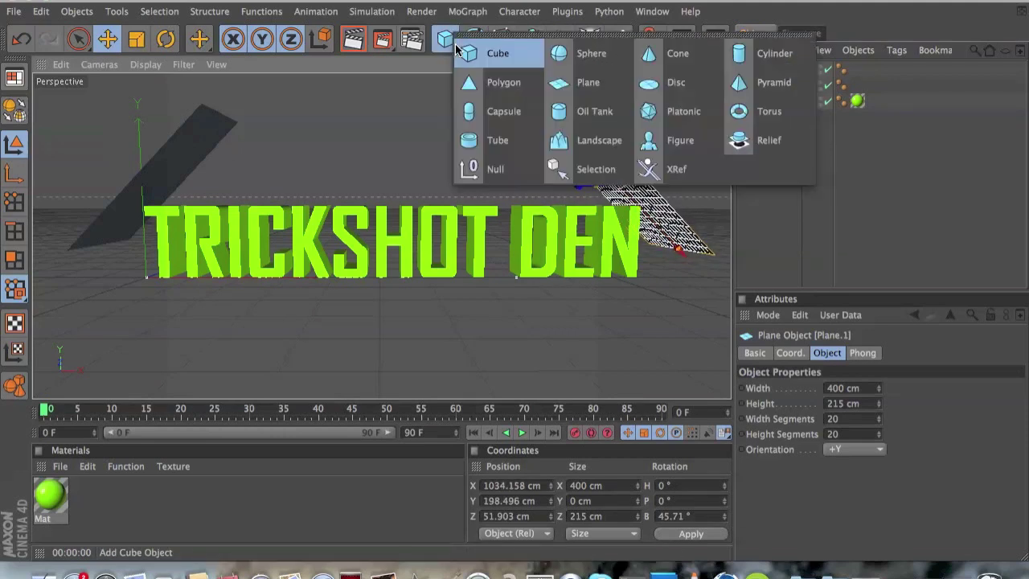
{"action": "left_click", "coordinate": [563, 84]}
{"action": "left_click_drag", "start_coordinate": [521, 286], "coordinate": [522, 351], "text": "alt"}
{"action": "mouse_move", "coordinate": [877, 403]}
{"action": "left_mouse_down"}
{"action": "mouse_move", "coordinate": [877, 482]}
{"action": "mouse_move", "coordinate": [880, 413]}
{"action": "left_mouse_up"}
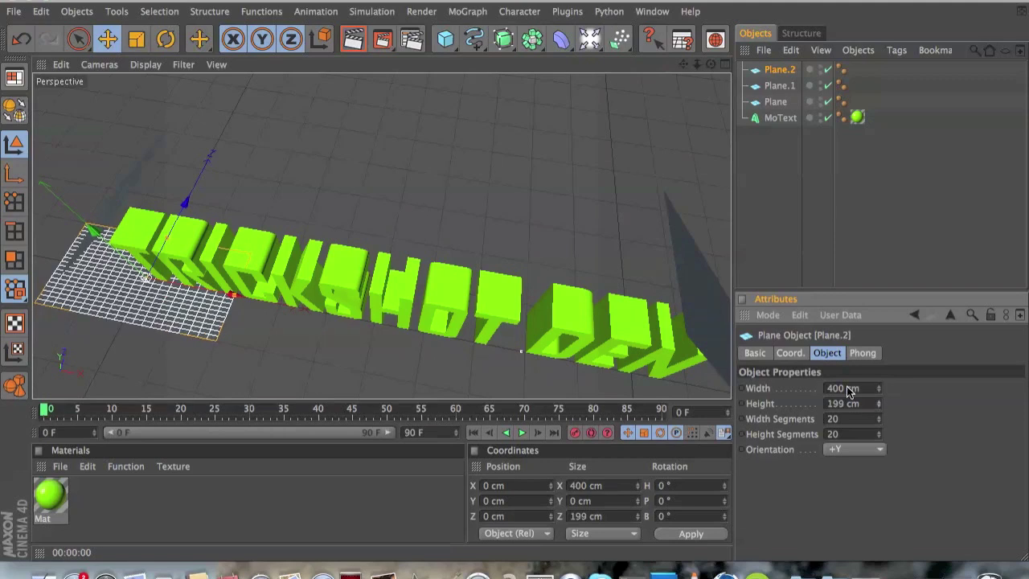
{"action": "left_click_drag", "start_coordinate": [185, 201], "coordinate": [195, 182]}
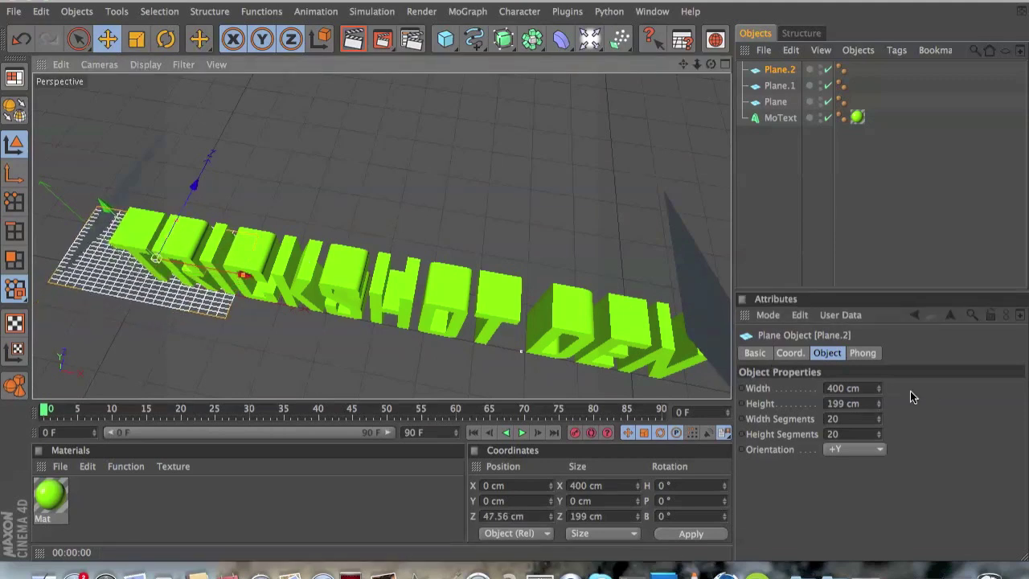
{"action": "mouse_move", "coordinate": [878, 388]}
{"action": "left_mouse_down"}
{"action": "mouse_move", "coordinate": [900, 346]}
{"action": "mouse_move", "coordinate": [903, 297]}
{"action": "mouse_move", "coordinate": [881, 389]}
{"action": "left_mouse_up"}
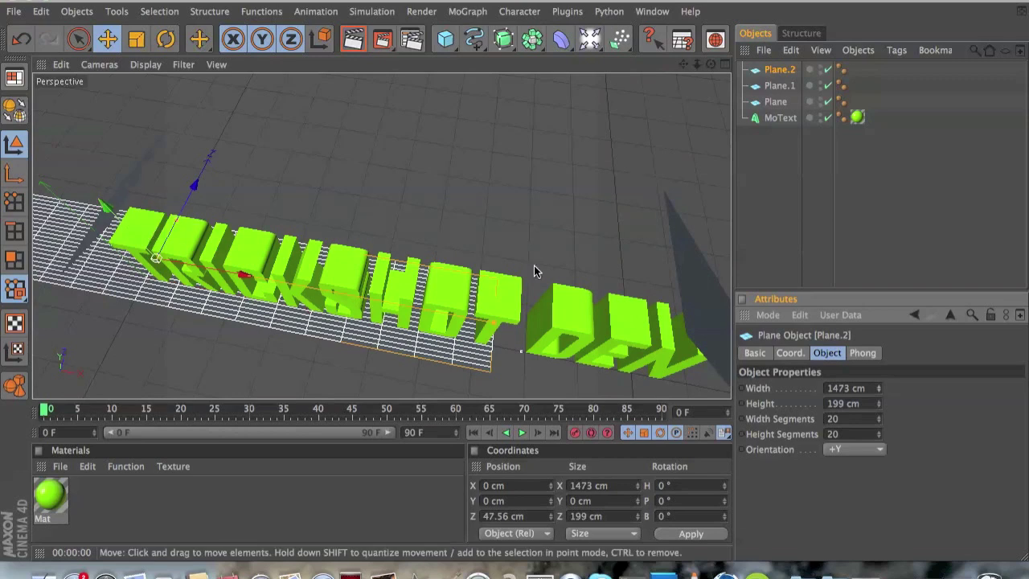
Center the wide plane over the text at about X 491 cm, raise it to about Y 340 cm, and render the view.
{"action": "left_click_drag", "start_coordinate": [243, 271], "coordinate": [443, 310]}
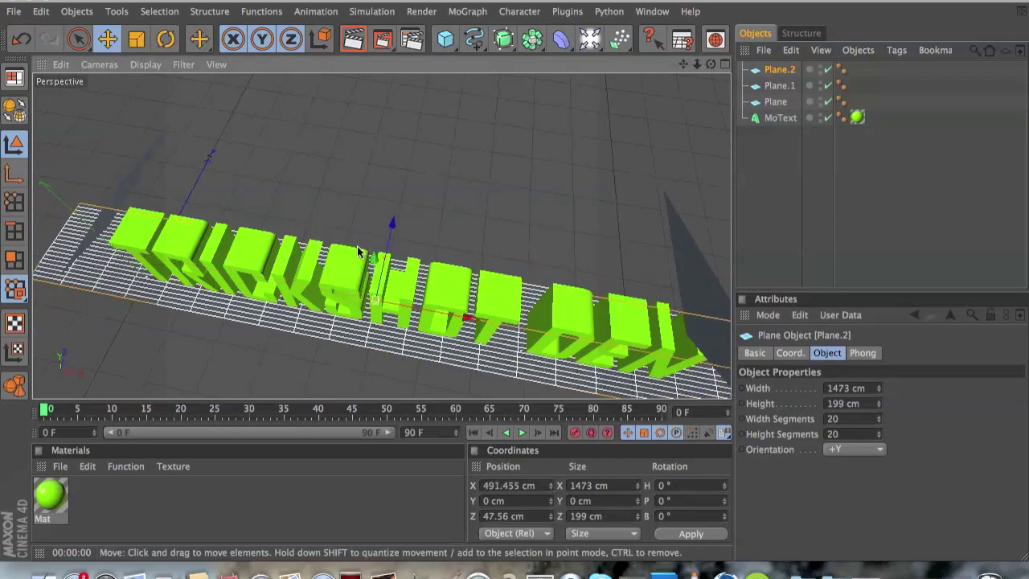
{"action": "left_click_drag", "start_coordinate": [374, 283], "coordinate": [375, 199]}
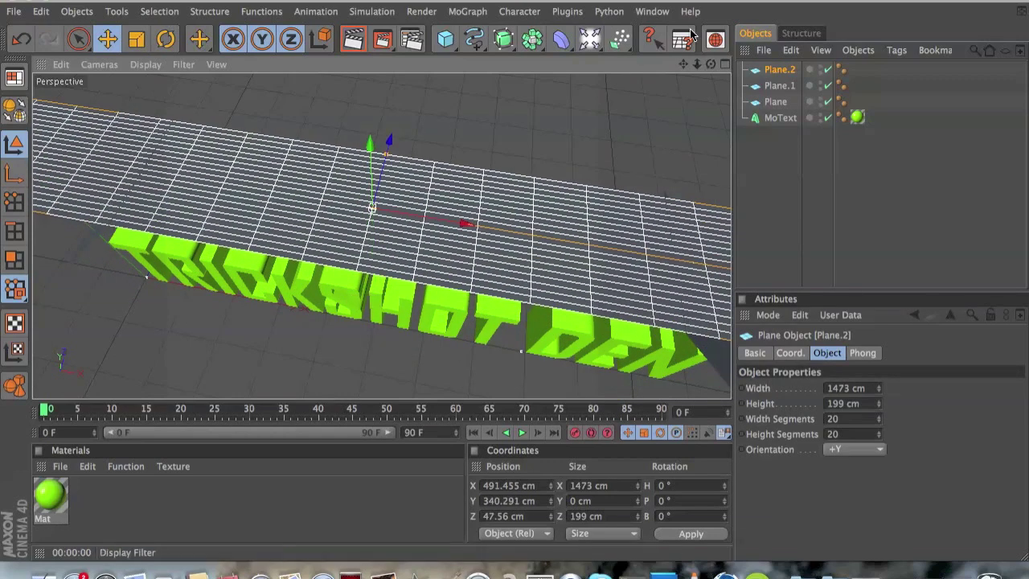
{"action": "left_click_drag", "start_coordinate": [707, 65], "coordinate": [669, 66]}
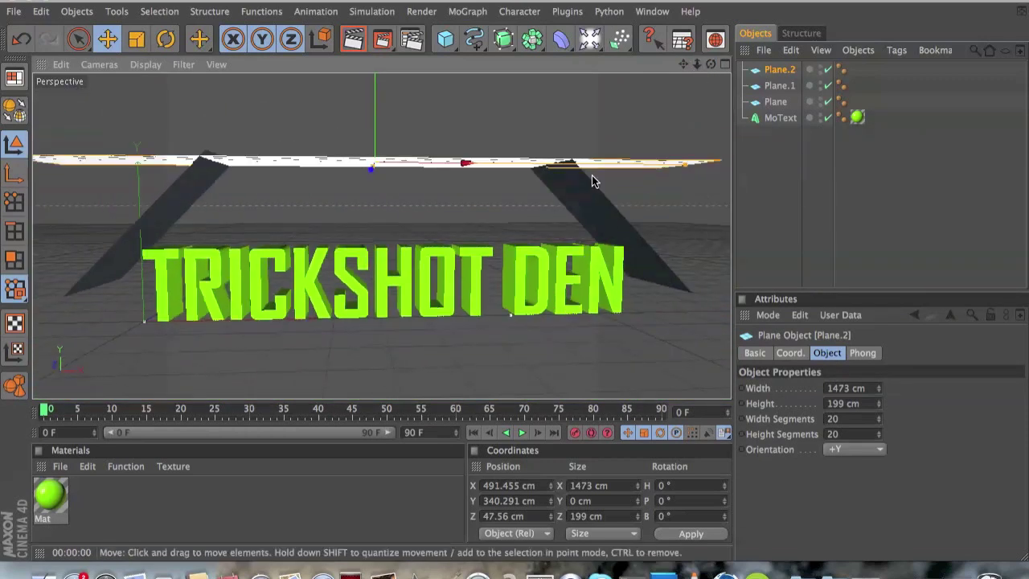
{"action": "left_click", "coordinate": [353, 45]}
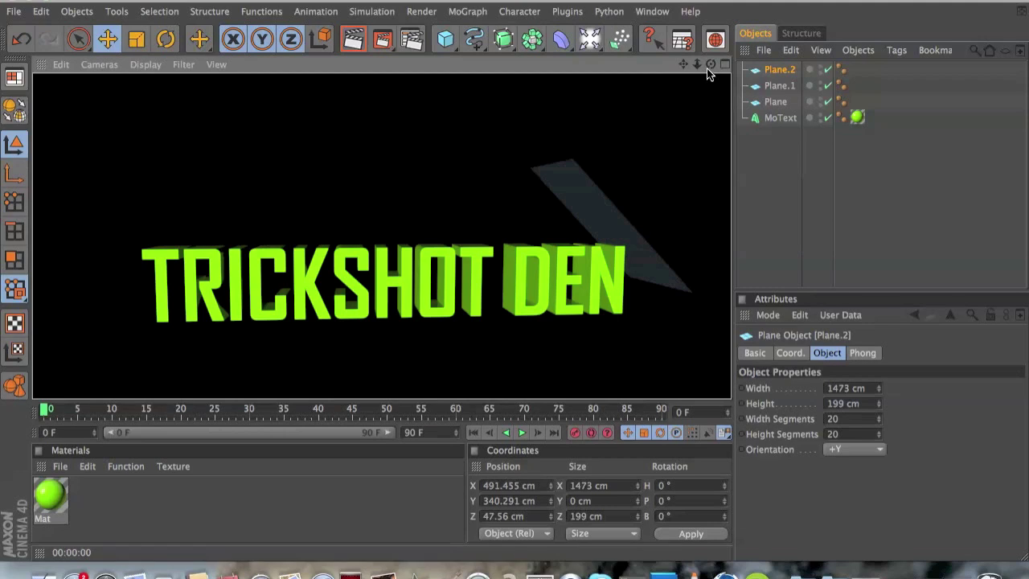
{"action": "left_click_drag", "start_coordinate": [710, 65], "coordinate": [683, 69]}
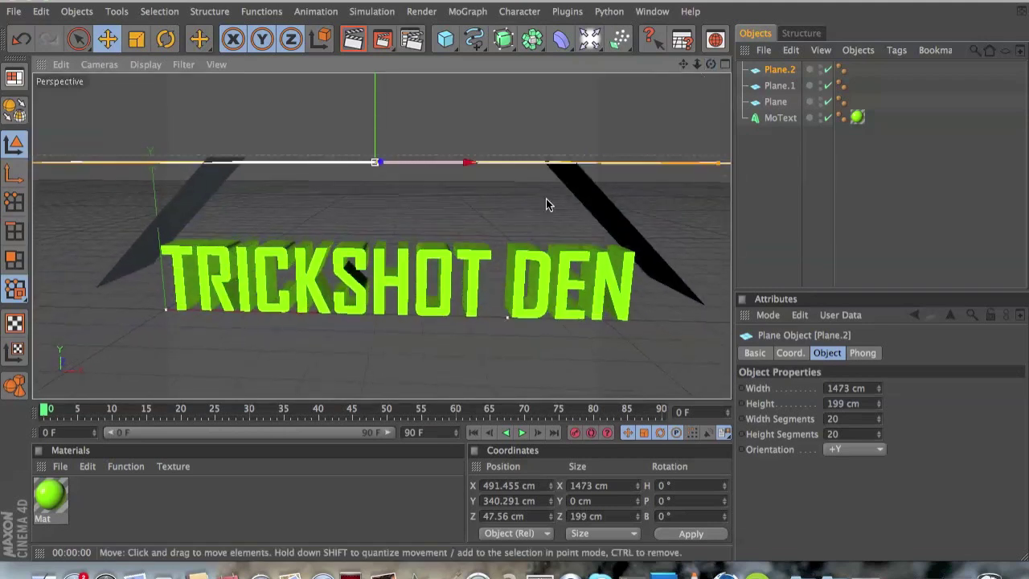
Create a new material and enable its Luminance channel.
{"action": "double_click", "coordinate": [198, 486]}
{"action": "double_click", "coordinate": [50, 495]}
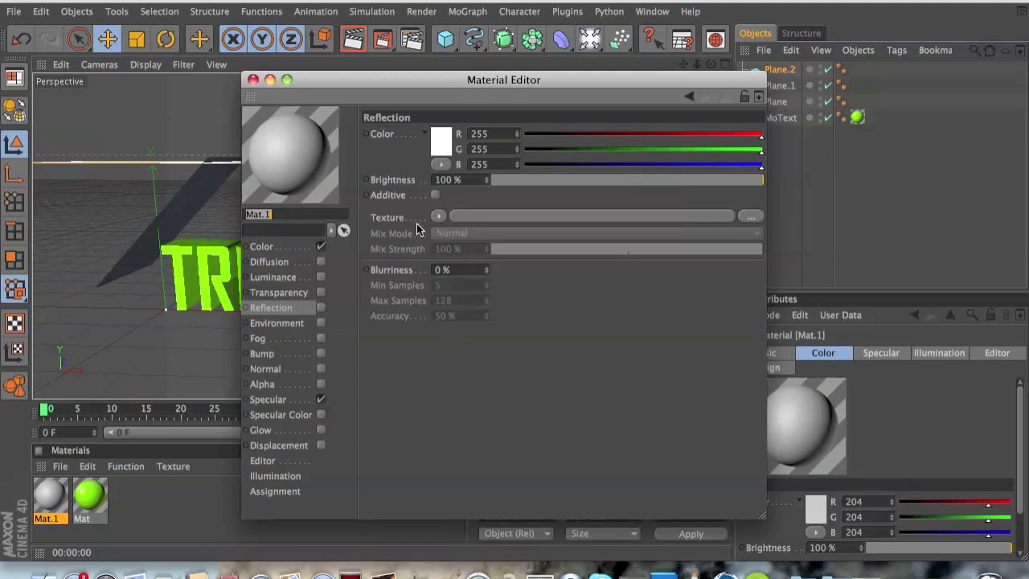
{"action": "left_click", "coordinate": [321, 278]}
{"action": "left_click", "coordinate": [253, 80]}
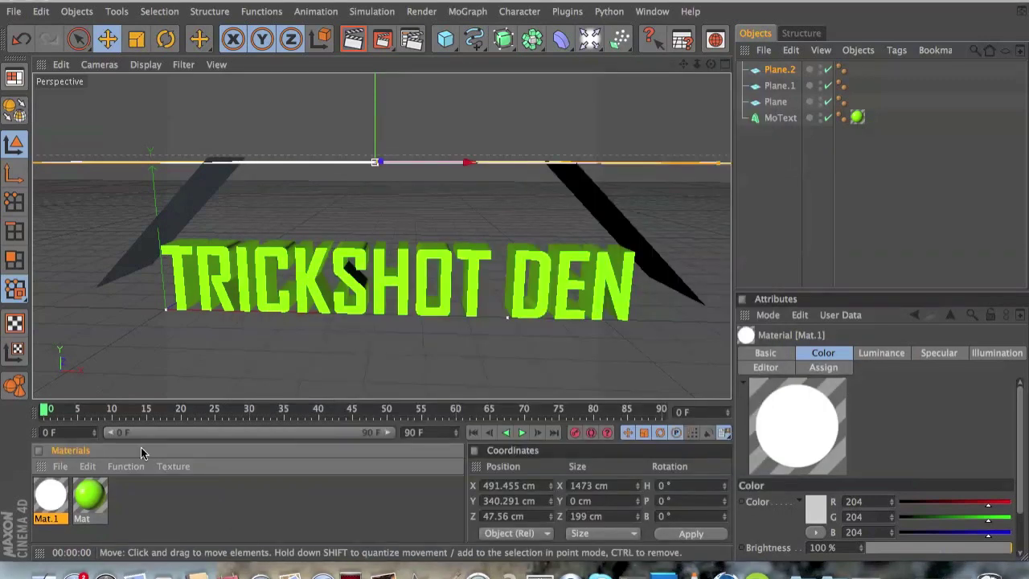
Apply the white luminance material to all three planes and render the view to check it.
{"action": "left_click_drag", "start_coordinate": [165, 223], "coordinate": [166, 225]}
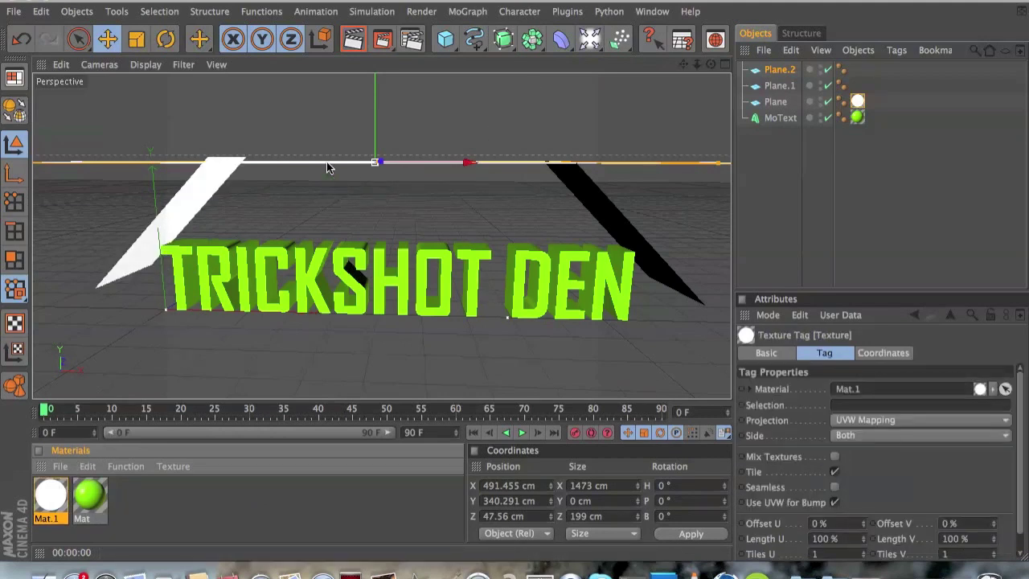
{"action": "left_click_drag", "start_coordinate": [629, 194], "coordinate": [604, 206]}
{"action": "left_click_drag", "start_coordinate": [694, 67], "coordinate": [711, 69]}
{"action": "left_click", "coordinate": [354, 39]}
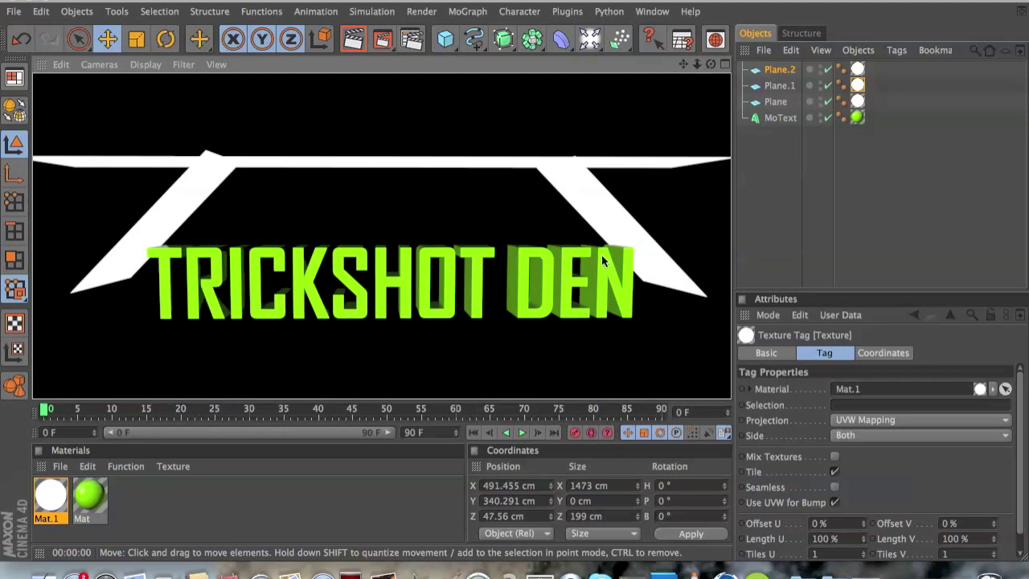
{"action": "mouse_move", "coordinate": [710, 65]}
{"action": "left_mouse_down"}
{"action": "mouse_move", "coordinate": [684, 65]}
{"action": "mouse_move", "coordinate": [723, 65]}
{"action": "mouse_move", "coordinate": [710, 64]}
{"action": "left_mouse_up"}
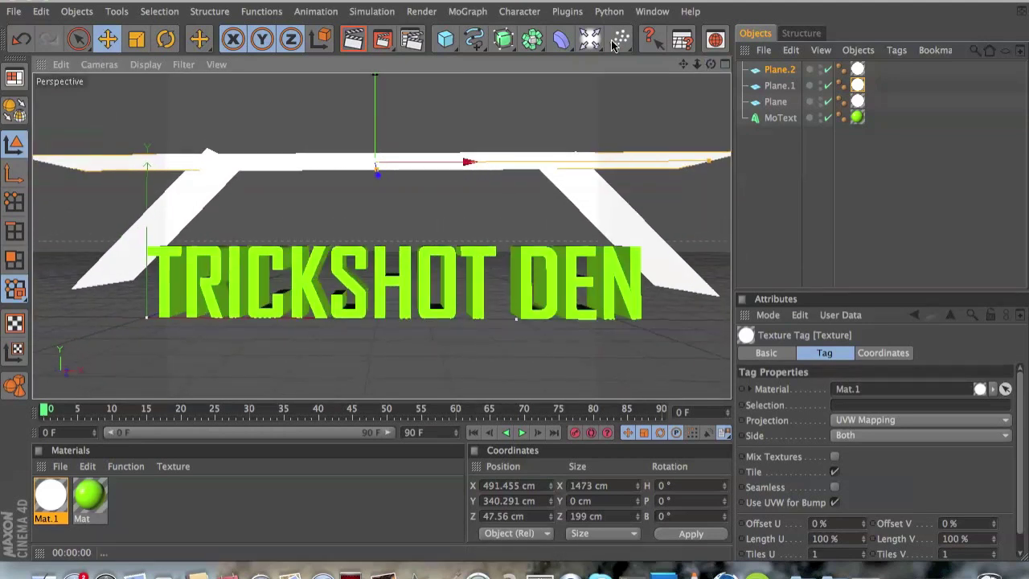
Add the Ambient Occlusion and Global Illumination effects to the render settings and render the view.
{"action": "left_click", "coordinate": [410, 39]}
{"action": "left_click", "coordinate": [138, 274]}
{"action": "left_click", "coordinate": [205, 247]}
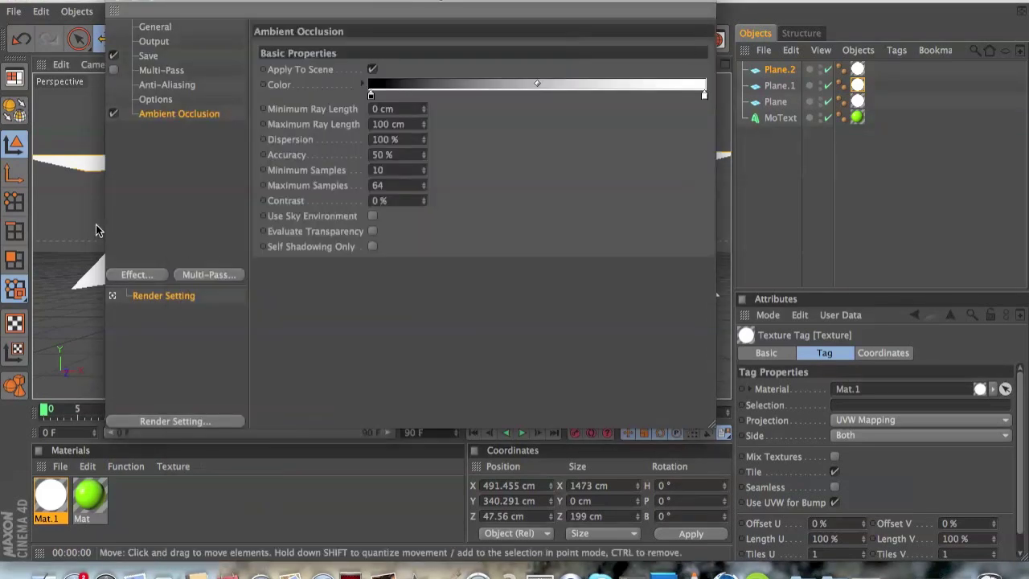
{"action": "left_click", "coordinate": [147, 274]}
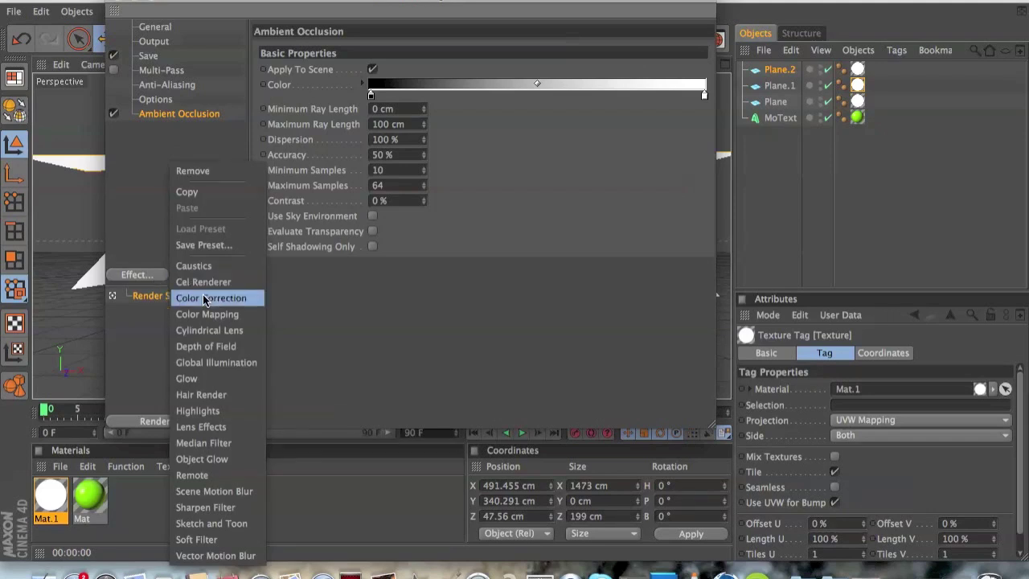
{"action": "left_click", "coordinate": [220, 362]}
{"action": "left_click", "coordinate": [145, 274]}
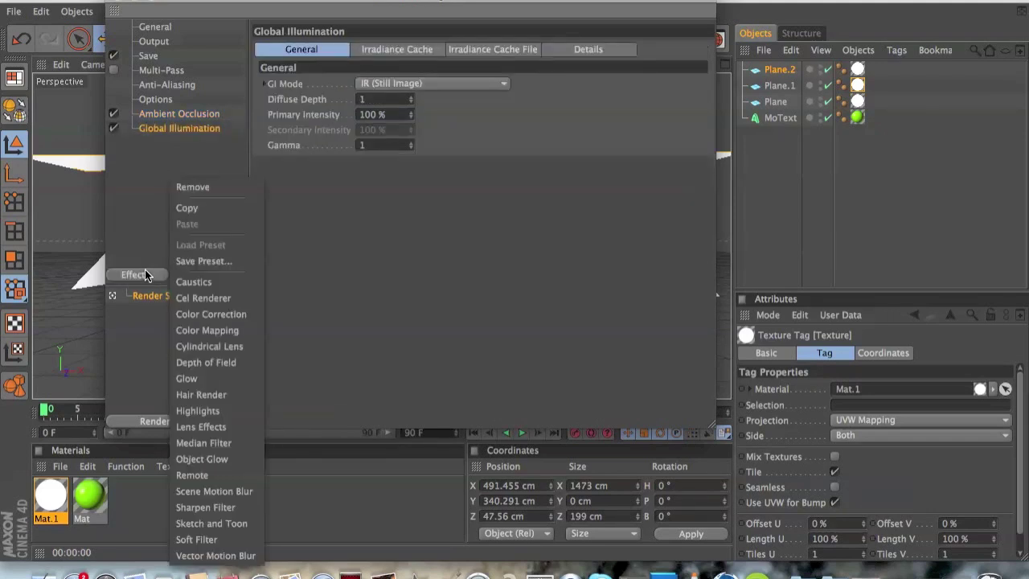
{"action": "left_click", "coordinate": [210, 427]}
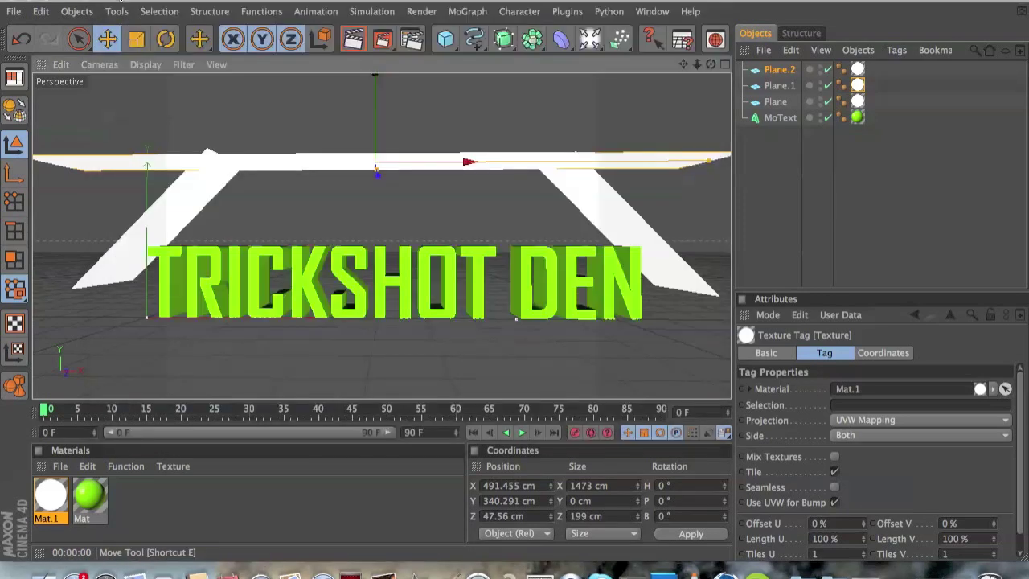
{"action": "left_click", "coordinate": [113, 8]}
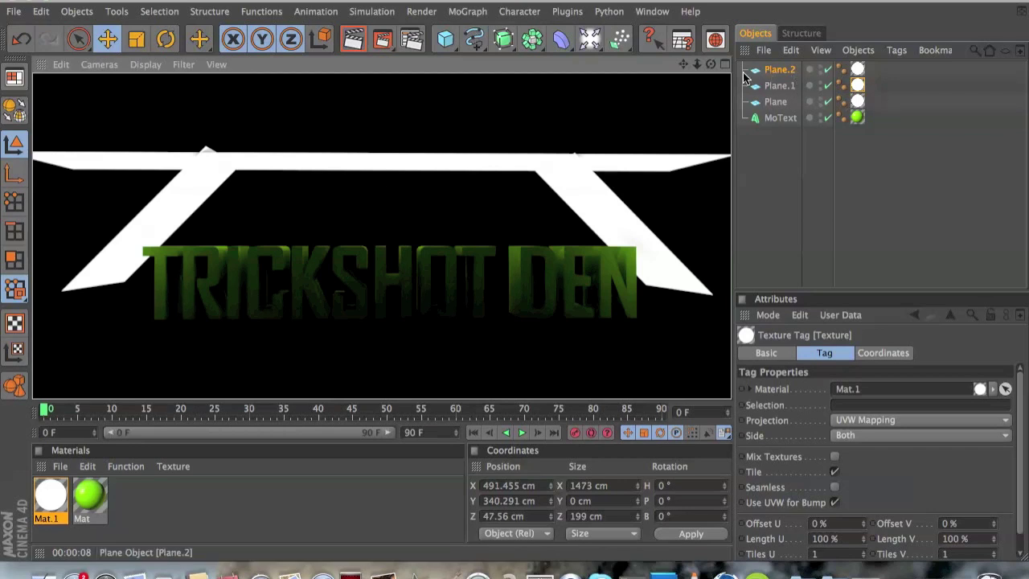
{"action": "left_click_drag", "start_coordinate": [712, 64], "coordinate": [693, 74]}
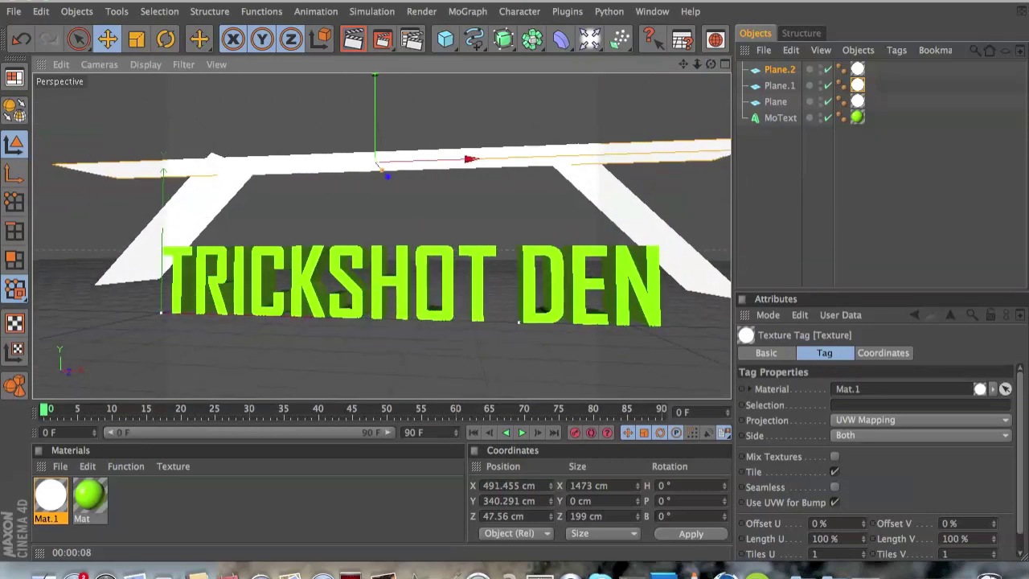